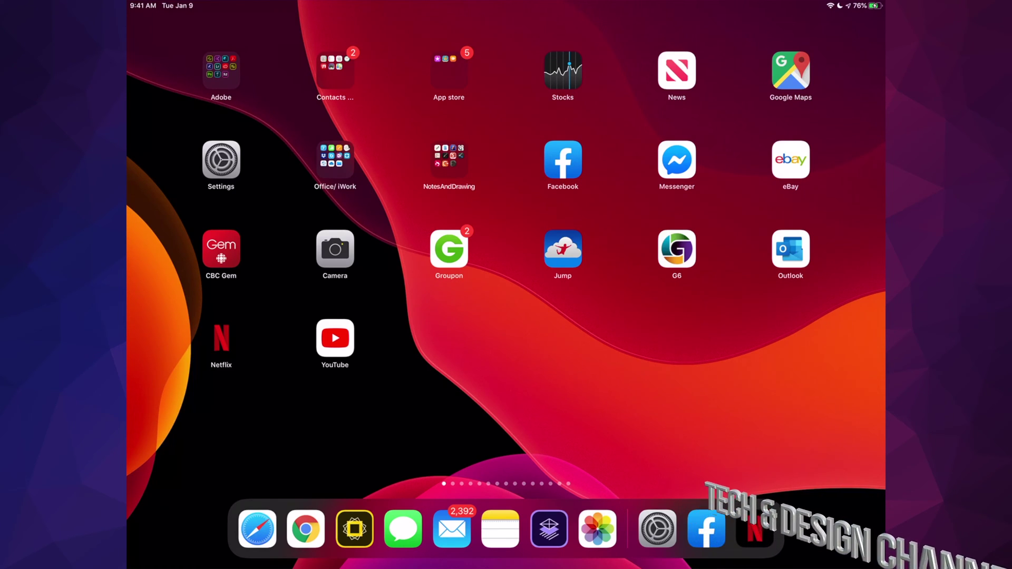
# - Go to Screen Time's Content & Privacy Restrictions page
pyautogui.click(220, 159)
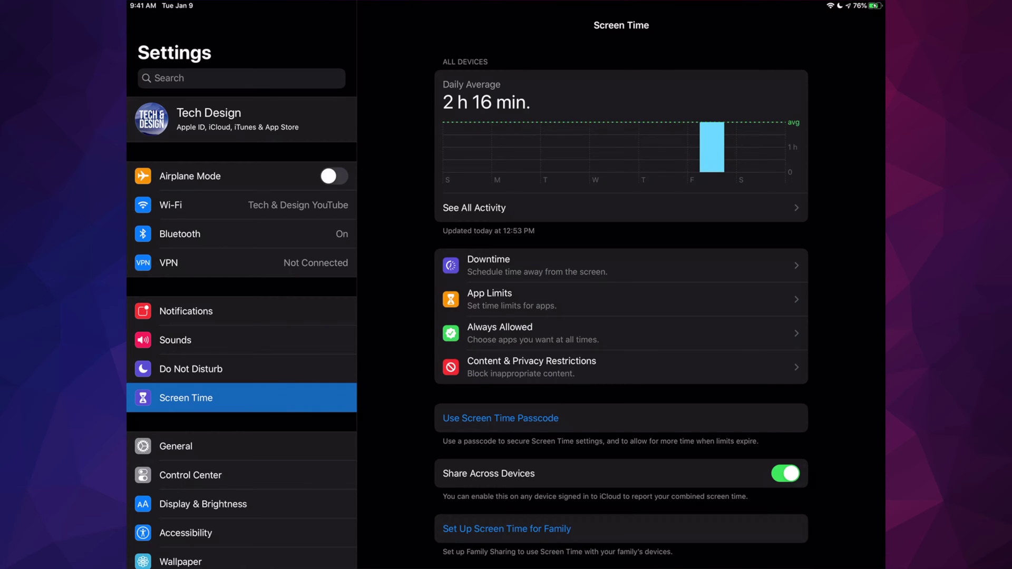
pyautogui.scroll(-2, 621, 316)
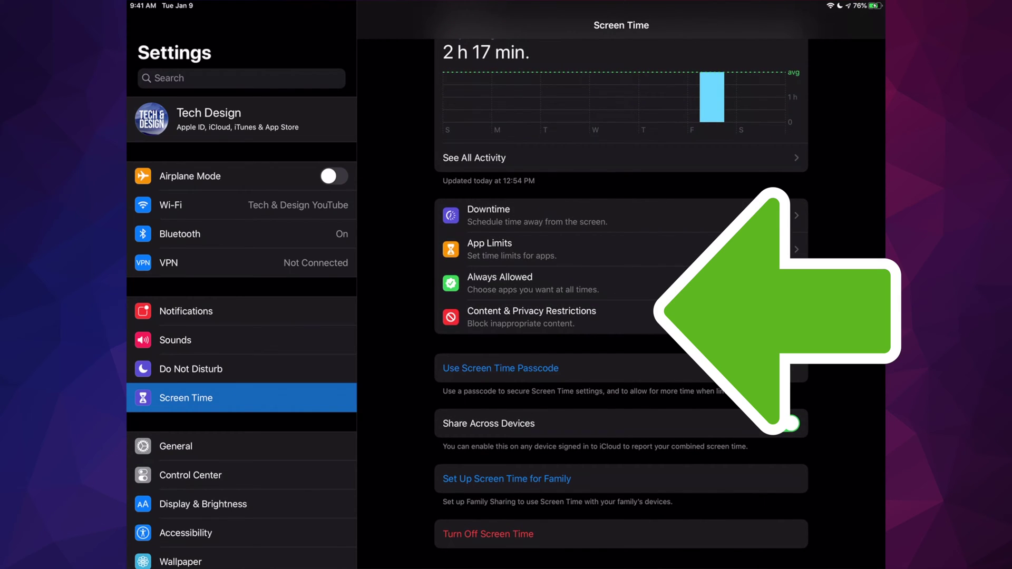
pyautogui.click(531, 316)
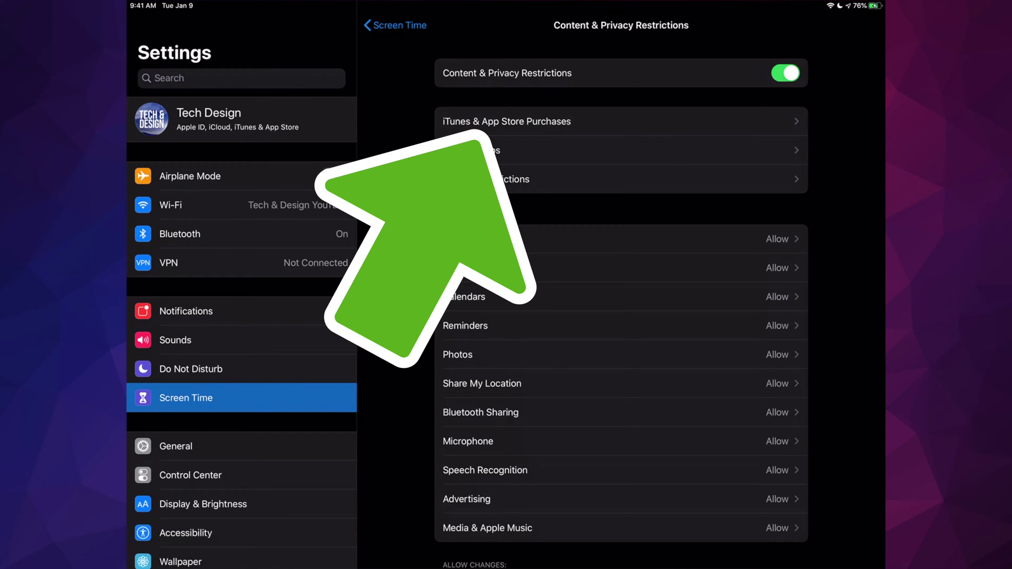
# - Under iTunes & App Store Purchases, set Installing Apps to Allow
pyautogui.click(505, 121)
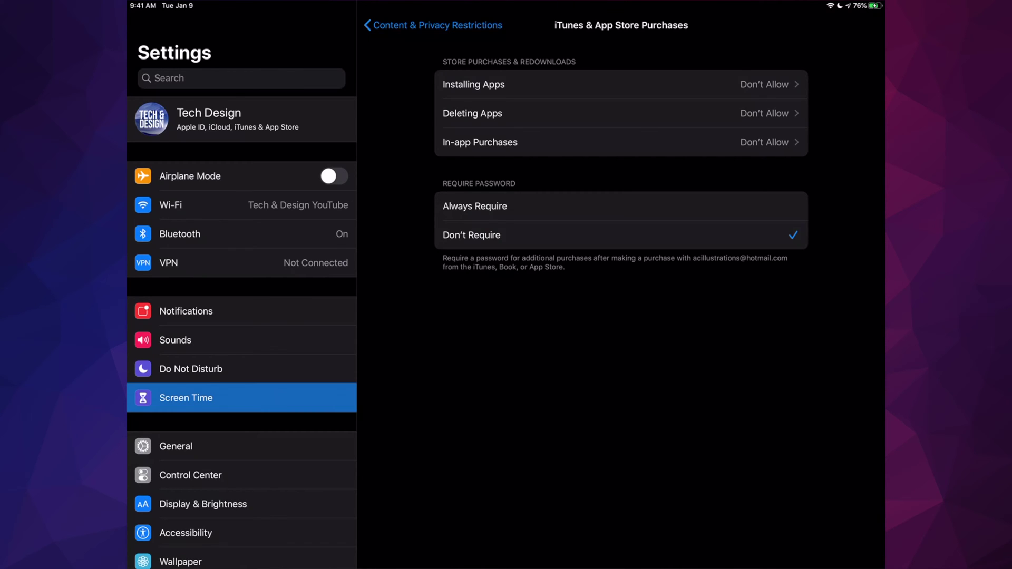
pyautogui.click(474, 84)
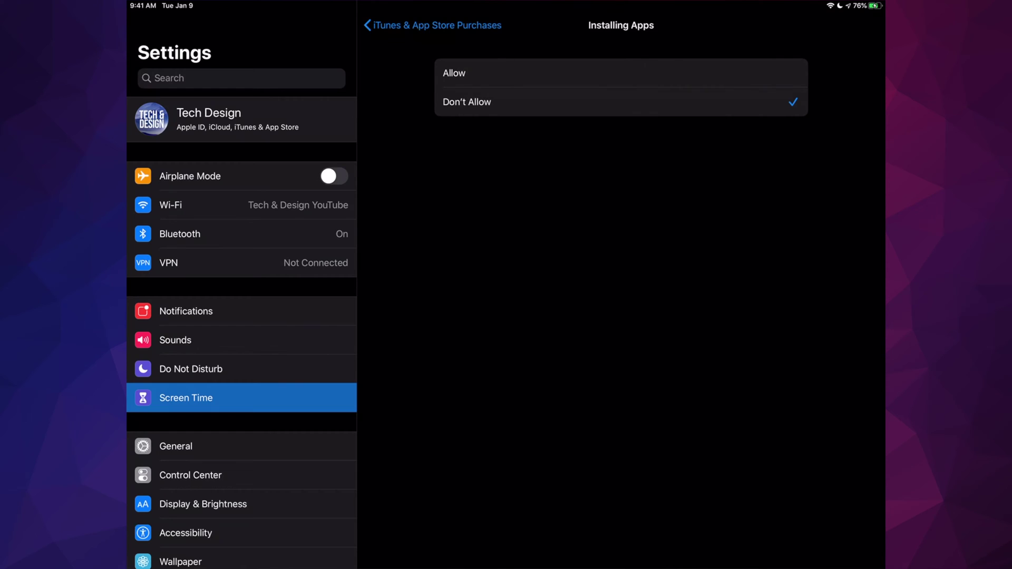
pyautogui.click(455, 72)
pyautogui.click(433, 24)
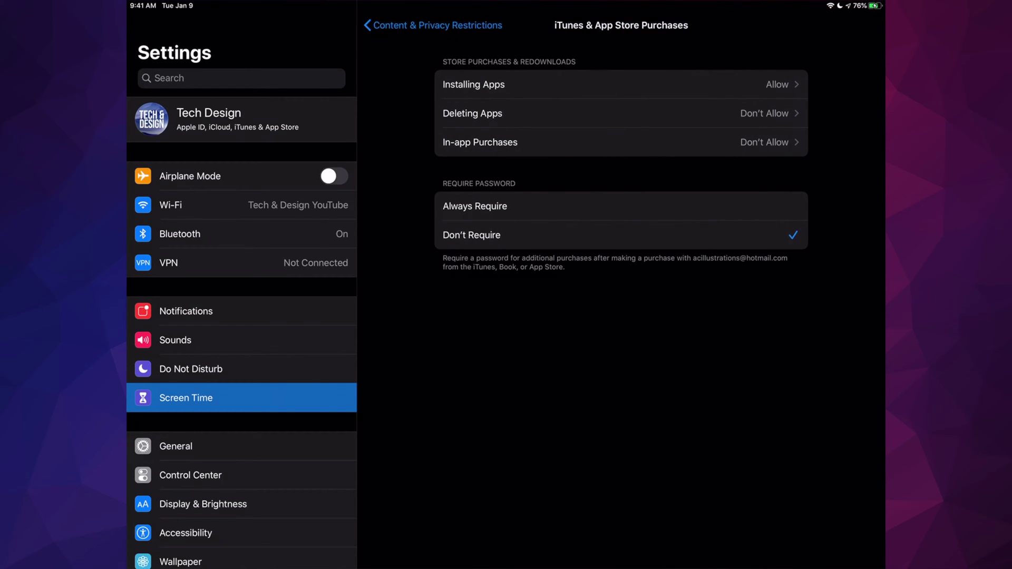
# - Set Deleting Apps and In-app Purchases to Allow as well
pyautogui.click(471, 113)
pyautogui.click(454, 73)
pyautogui.click(411, 24)
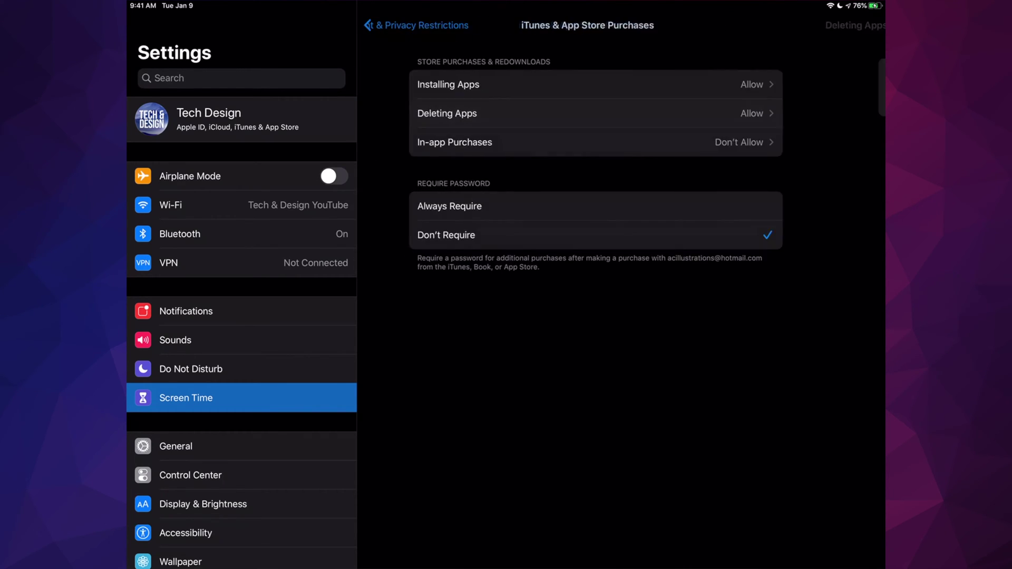
pyautogui.click(480, 141)
pyautogui.click(454, 73)
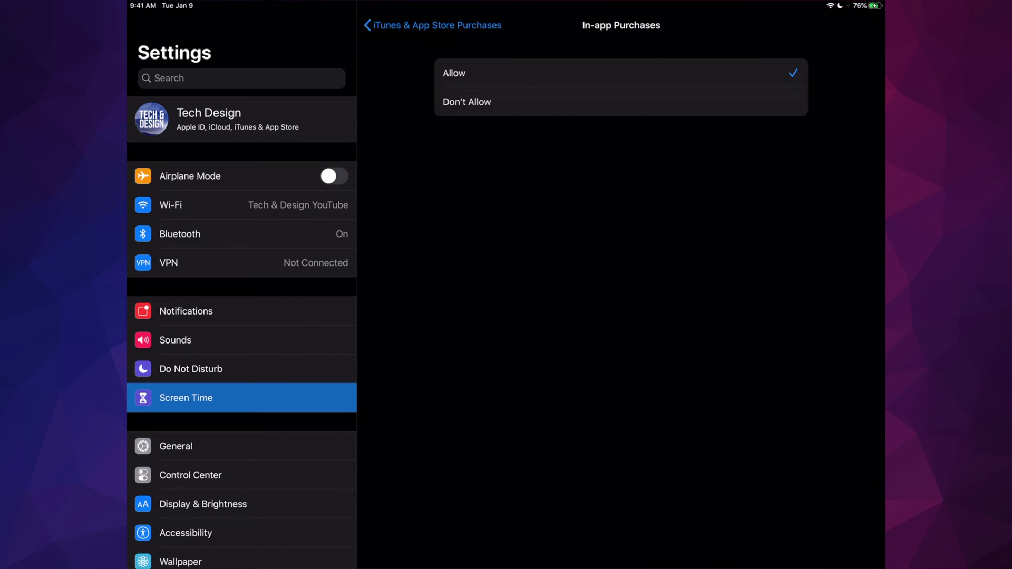
# - Exit to the home screen, where the App Store icon is back
pyautogui.press('super+h')
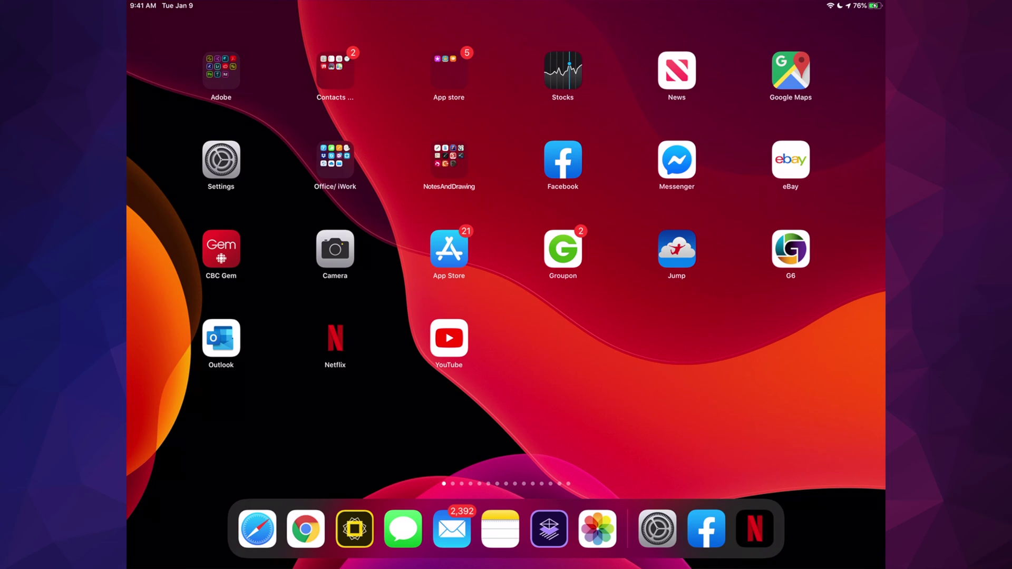